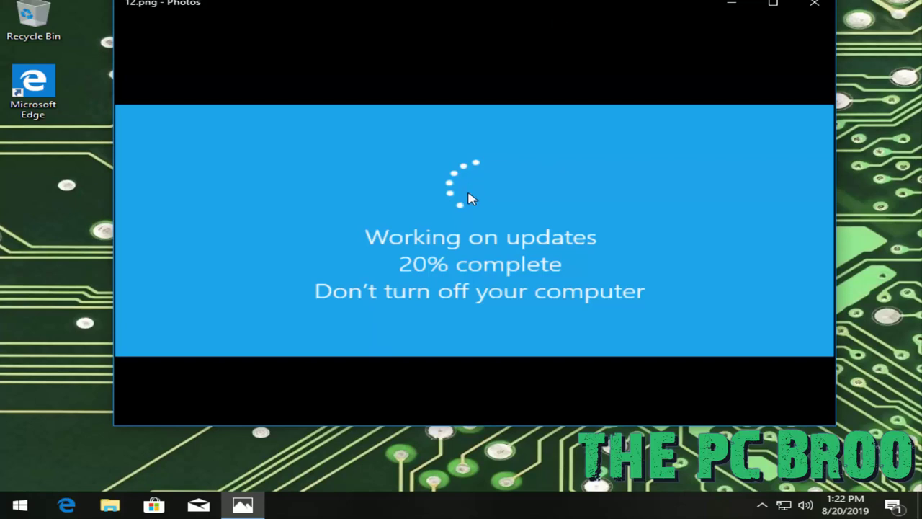
Maximize the image viewer and examine the update progress screen shown in 12.png
key("Right")
key("Left")
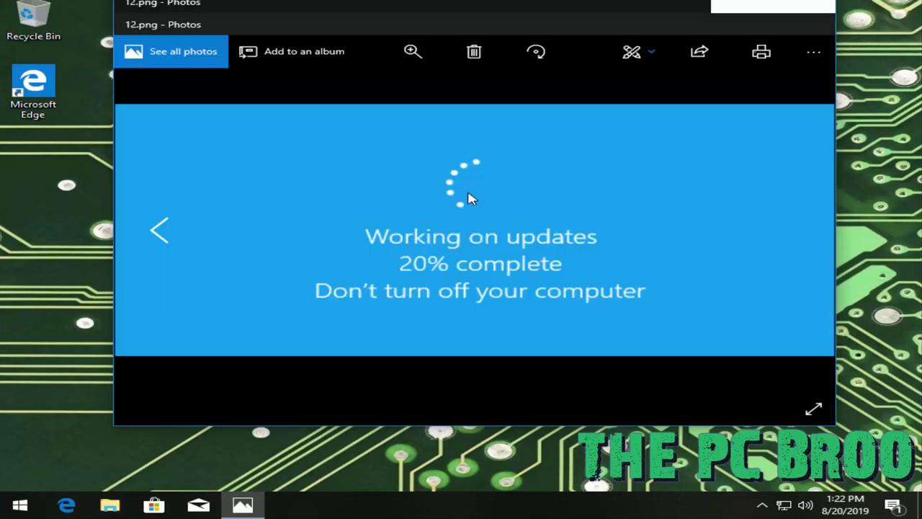
scroll(461, 193, "up", 2)
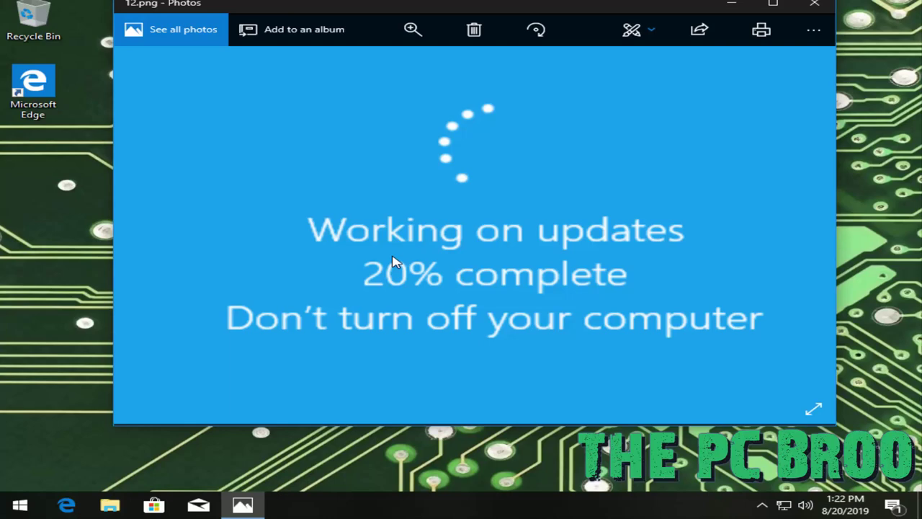
left_click(774, 6)
key("Right")
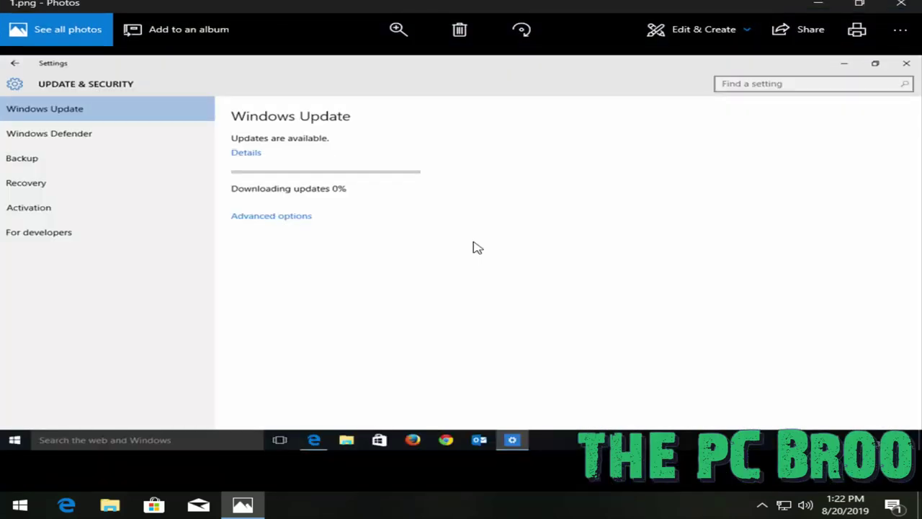
key("Left")
double_click(476, 245)
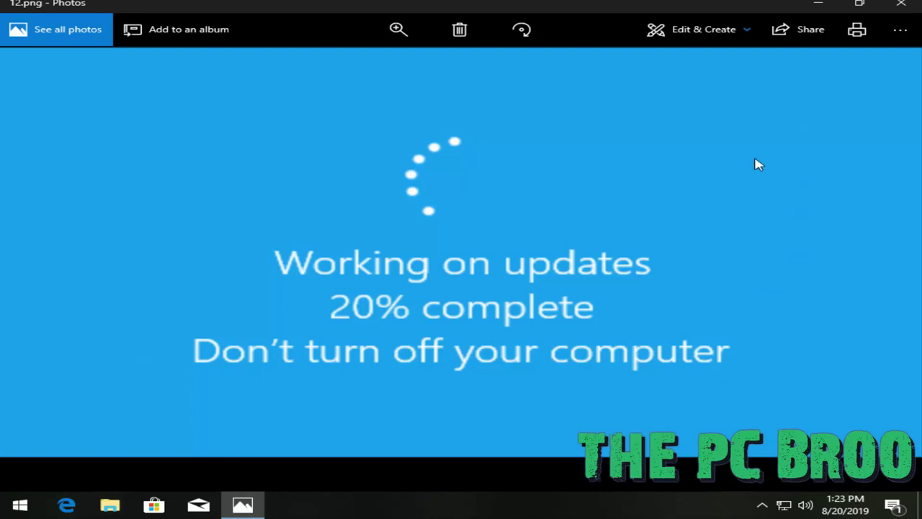
double_click(735, 177)
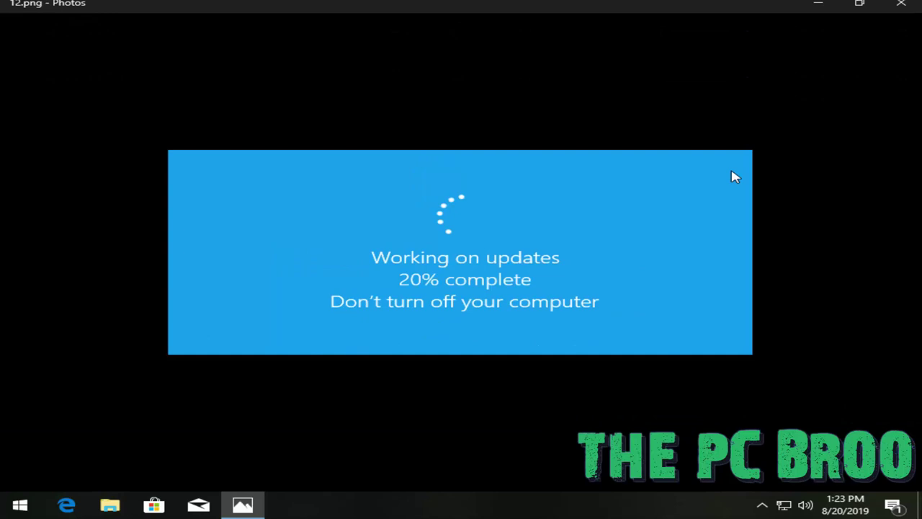
Examine the Windows Update page up close in the 1.png screenshot, and close the image viewer
key("Right")
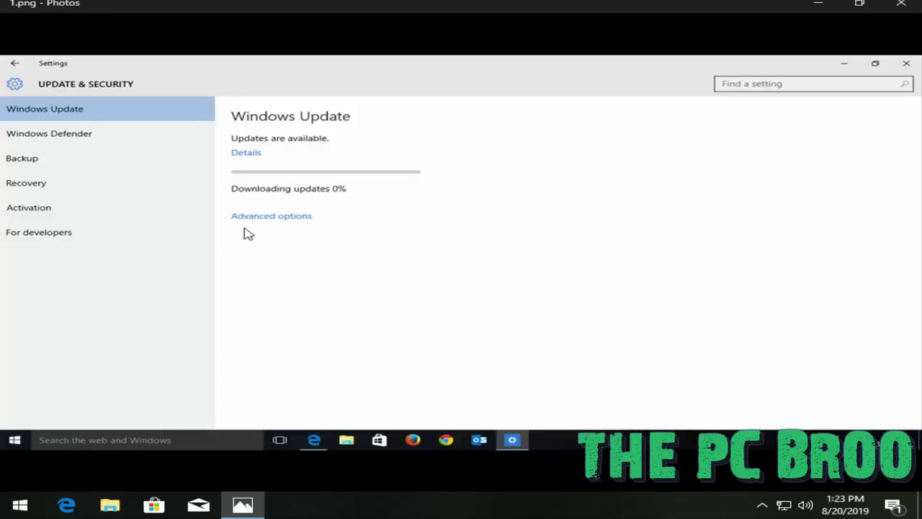
double_click(276, 214)
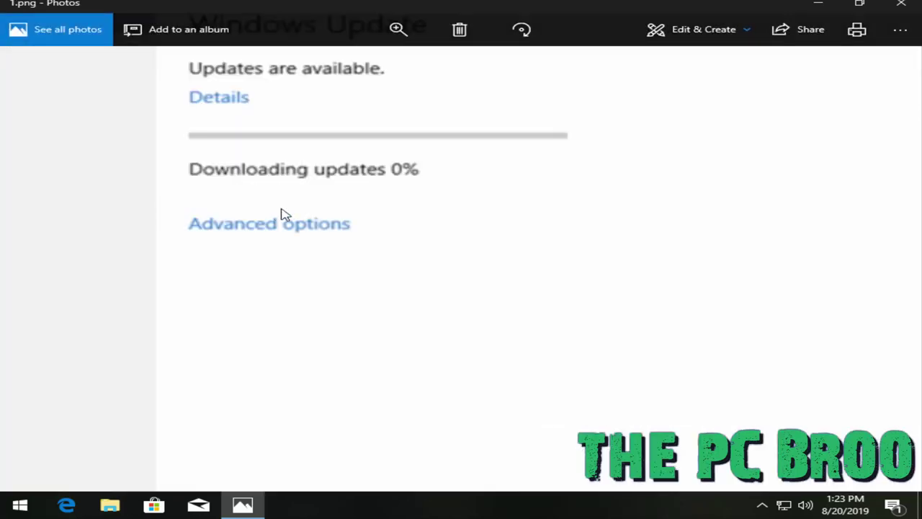
left_click_drag(283, 215, 565, 299)
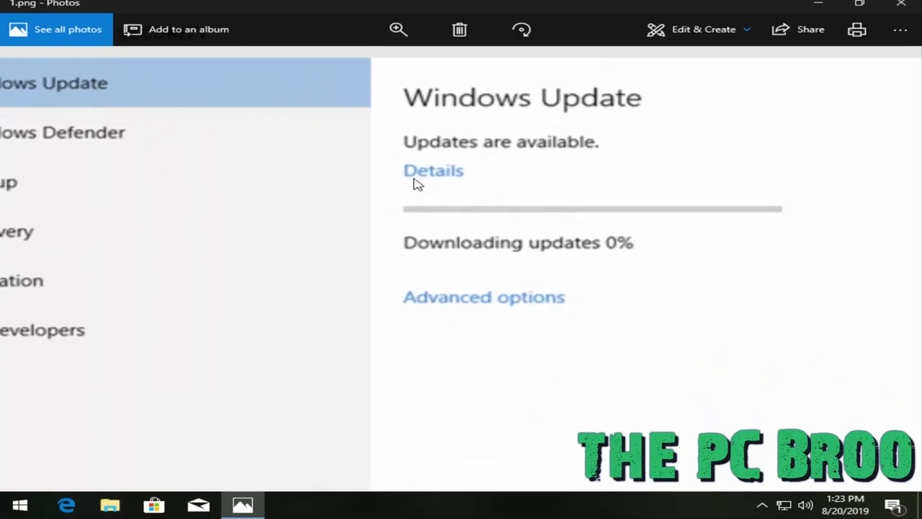
left_click_drag(578, 227, 654, 280)
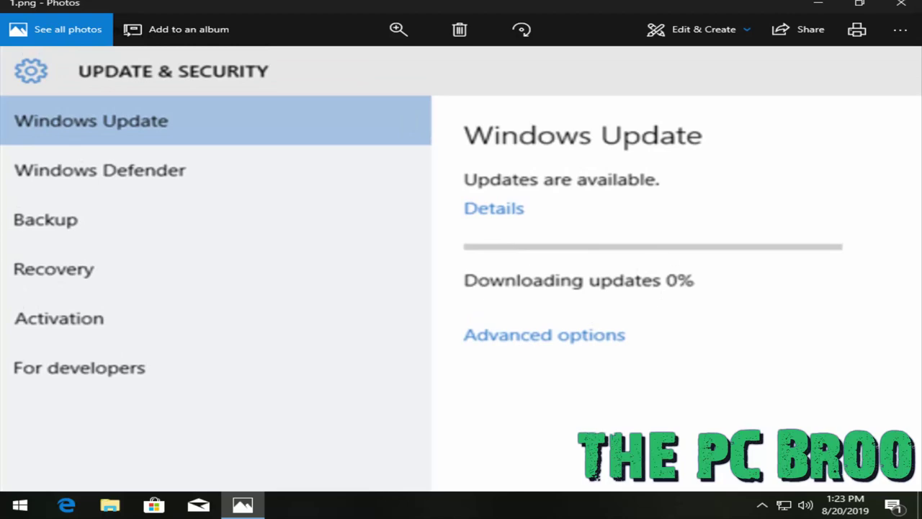
left_click(898, 9)
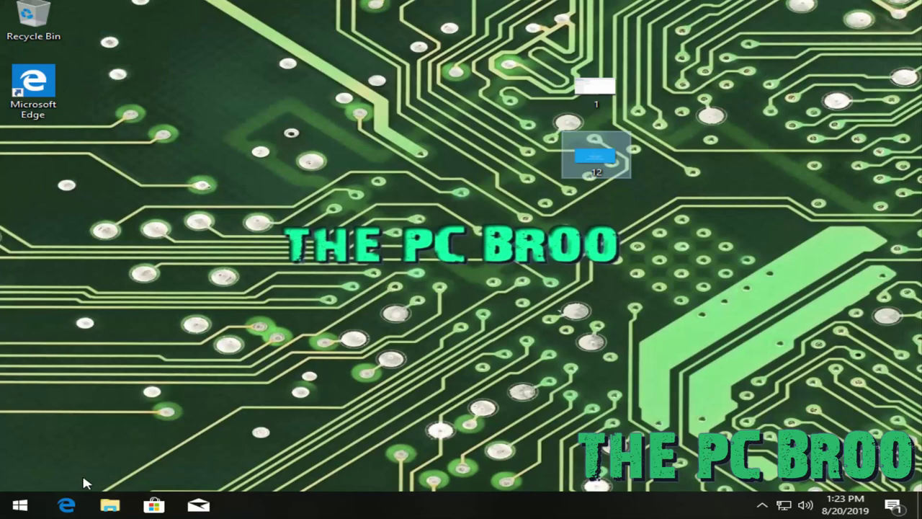
Open Command Prompt as administrator, approving the elevation request, and maximize its window
key("super")
type("cmd")
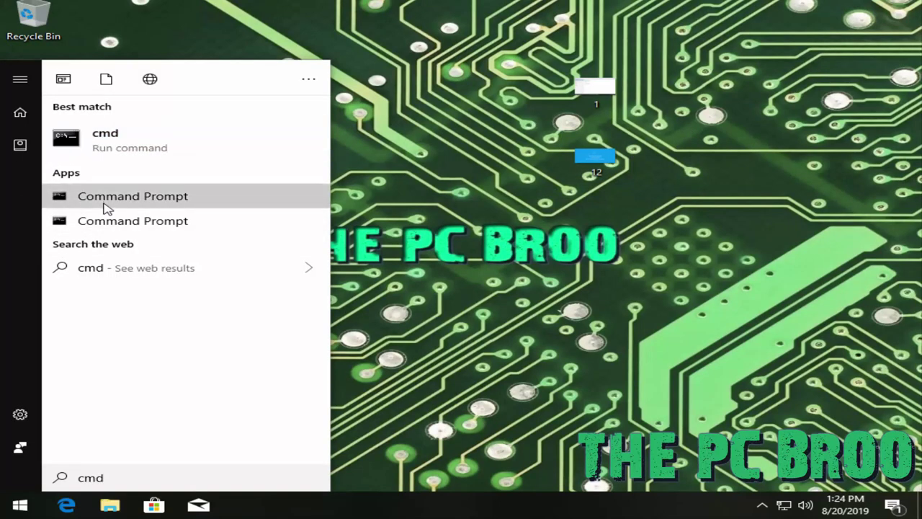
right_click(108, 206)
left_click(121, 214)
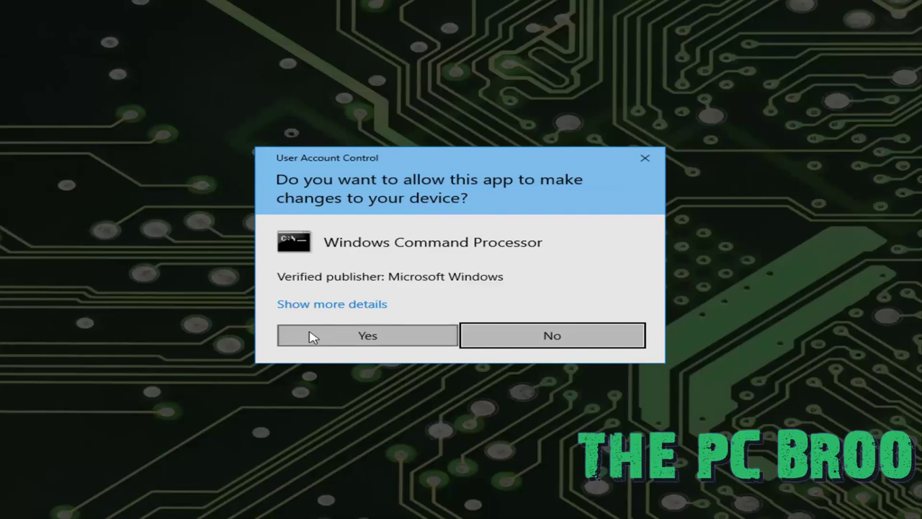
left_click(310, 337)
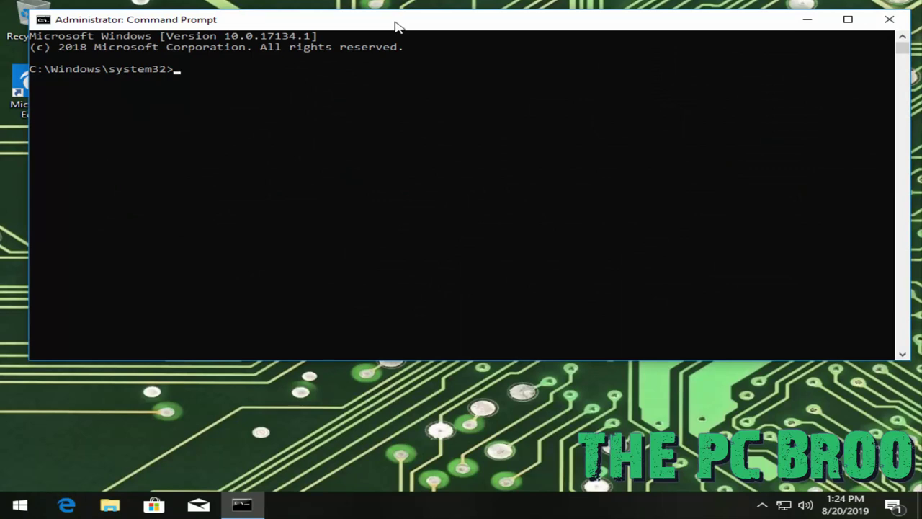
double_click(396, 26)
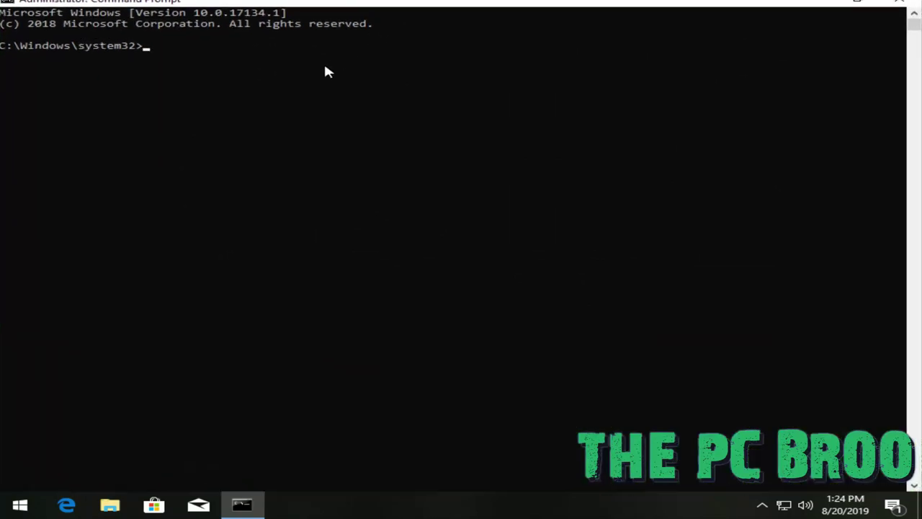
Stop the Windows Update service by running "net stop Wuauserv"
type("n")
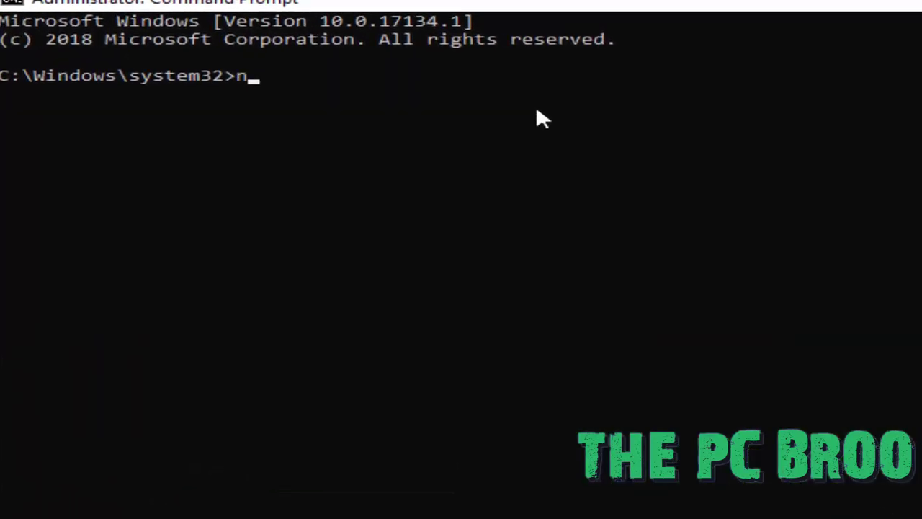
type("et stop")
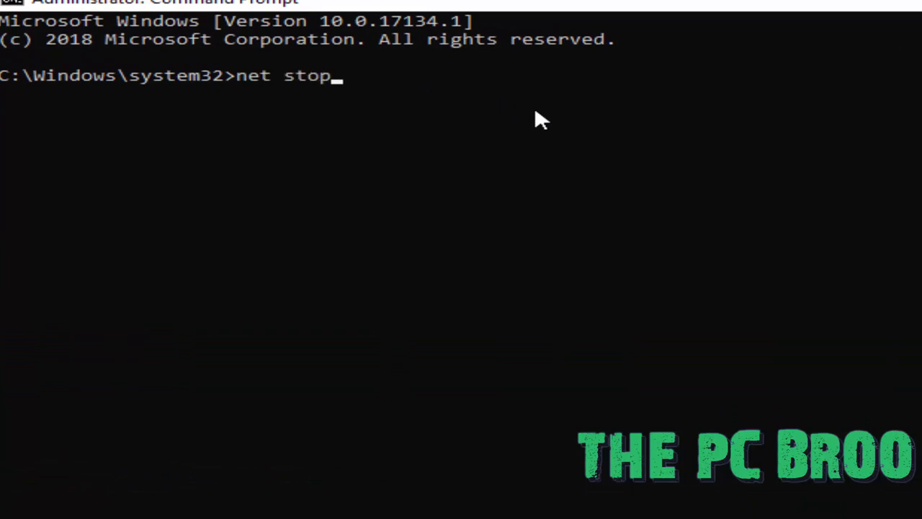
type(" Wua")
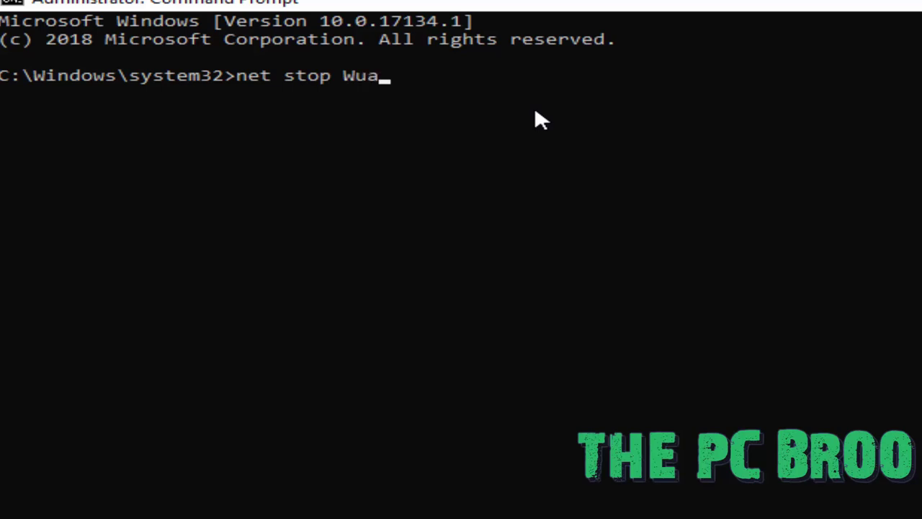
type("user")
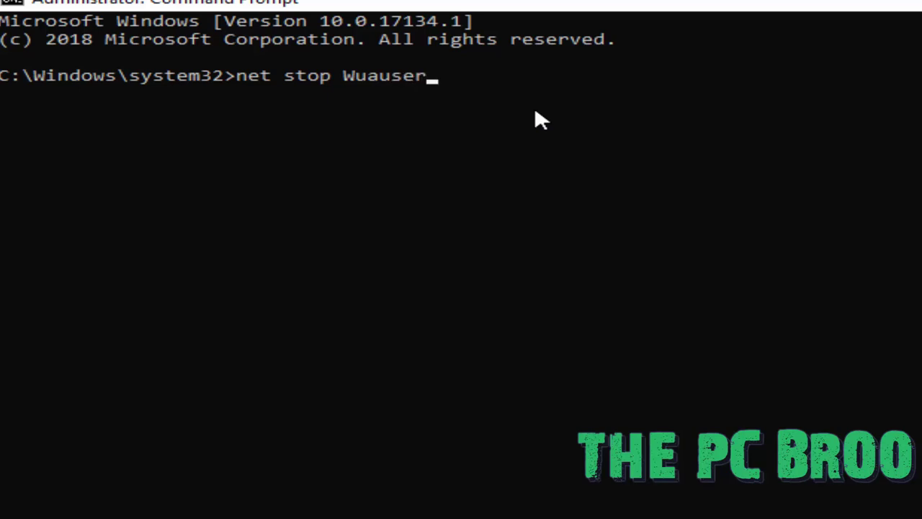
type("v")
key("Return")
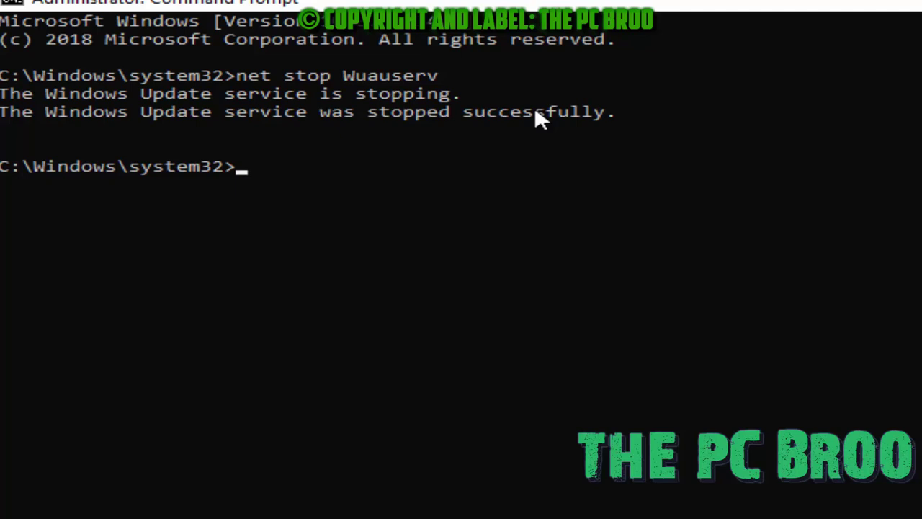
Stop the Background Intelligent Transfer Service by running "net stop bits"
type("net s")
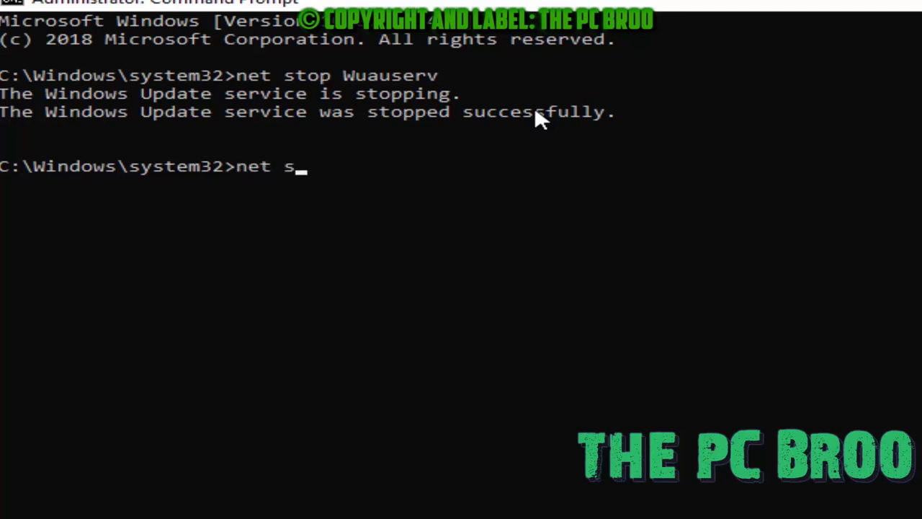
type("t")
key("BackSpace")
key("BackSpace")
type("stop bit")
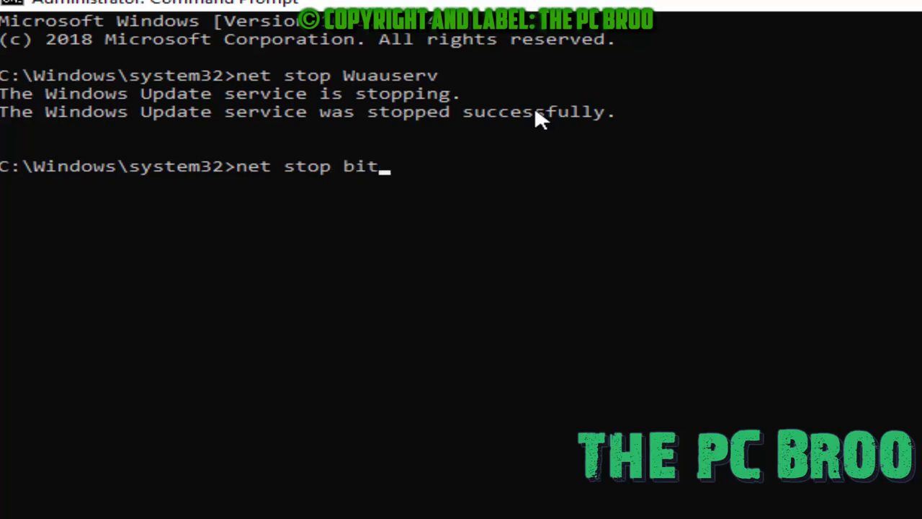
type("s")
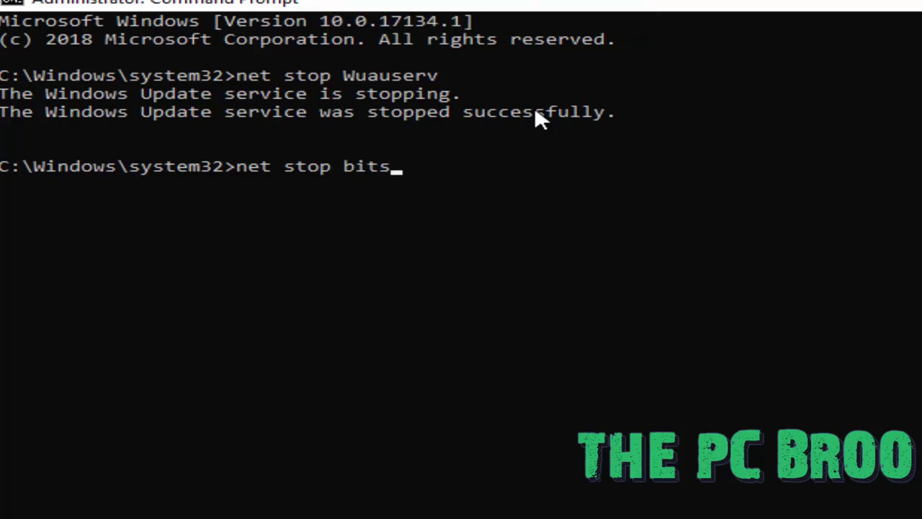
key("Return")
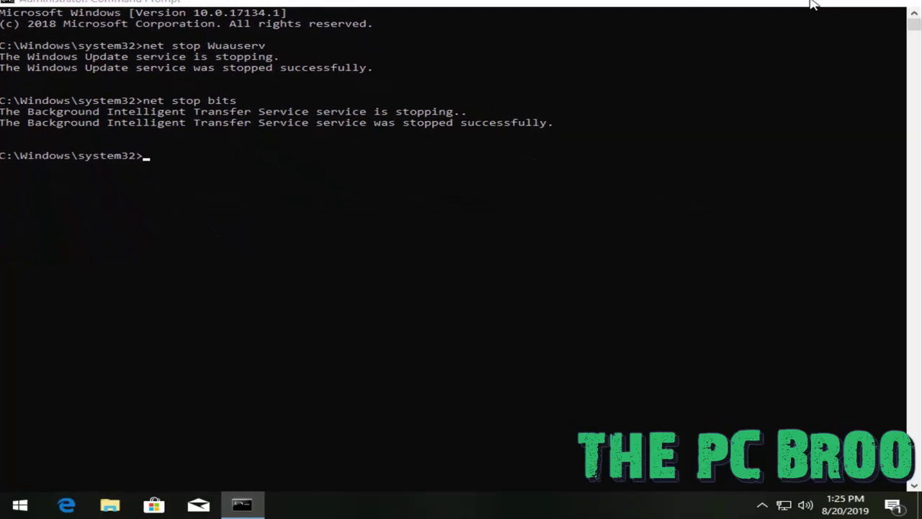
Minimize Command Prompt and open Local Disk (C:) in a maximized File Explorer window
left_click(812, 4)
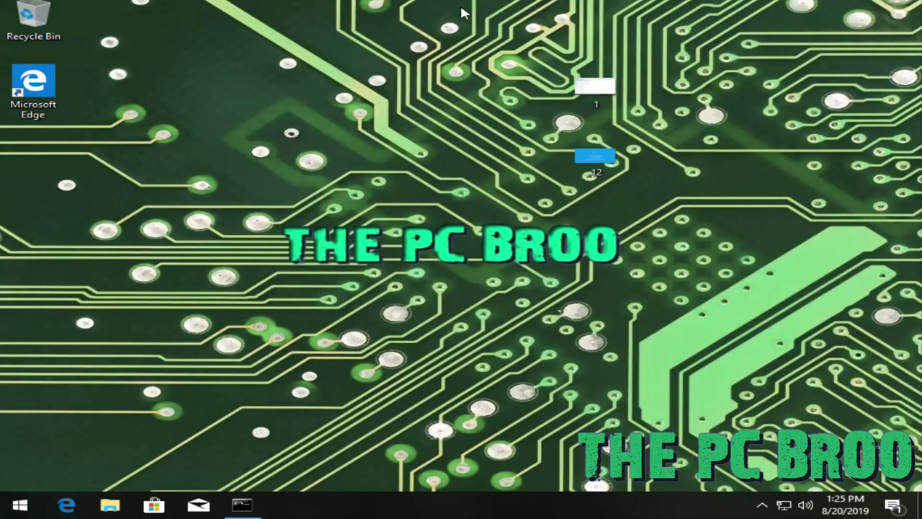
left_click(41, 21)
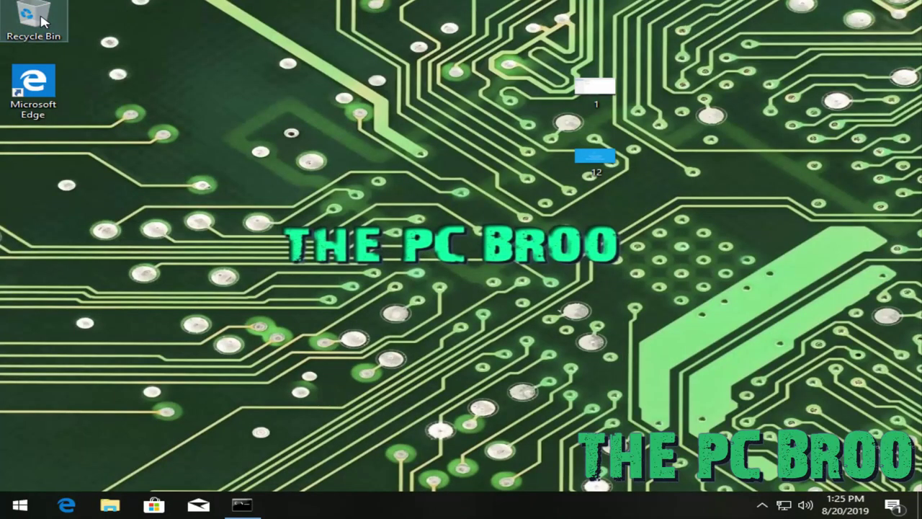
double_click(41, 22)
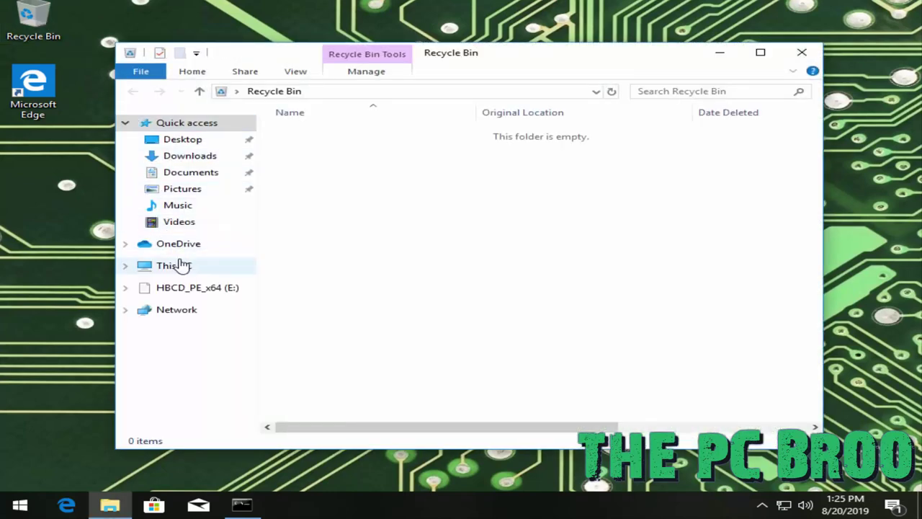
left_click(182, 265)
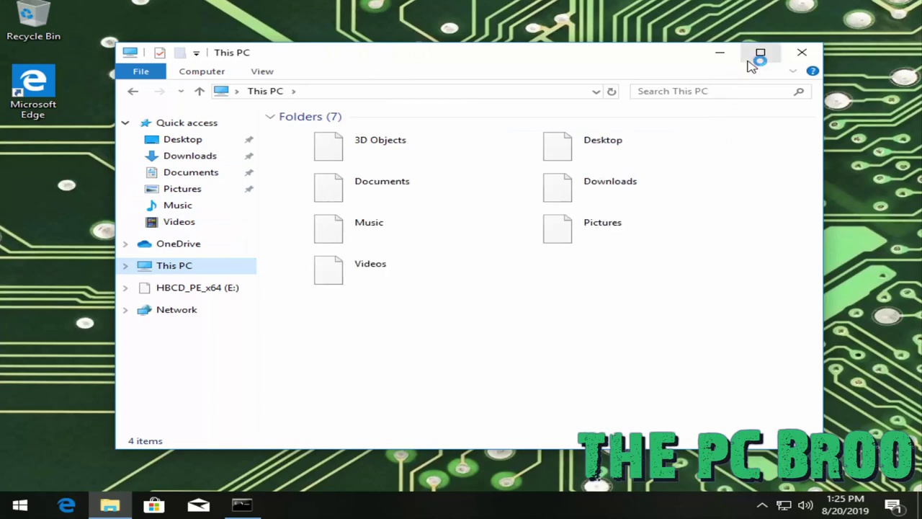
left_click(760, 52)
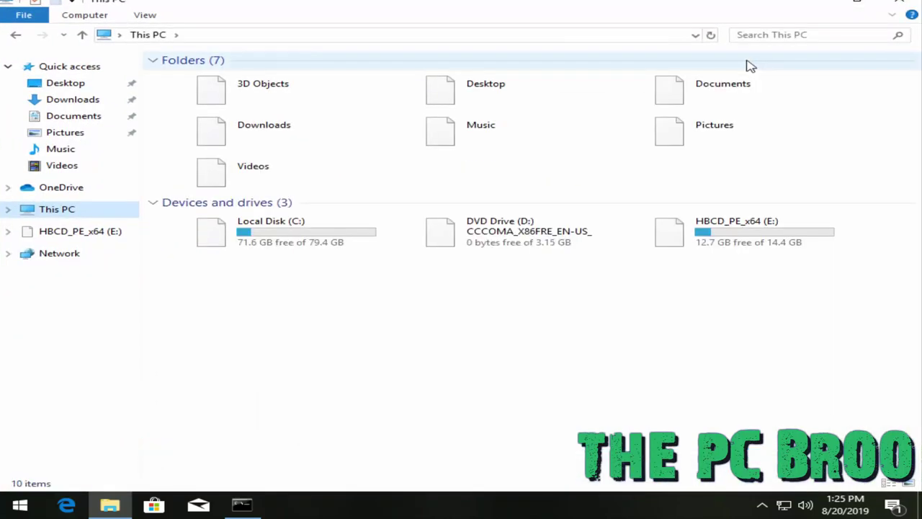
double_click(353, 229)
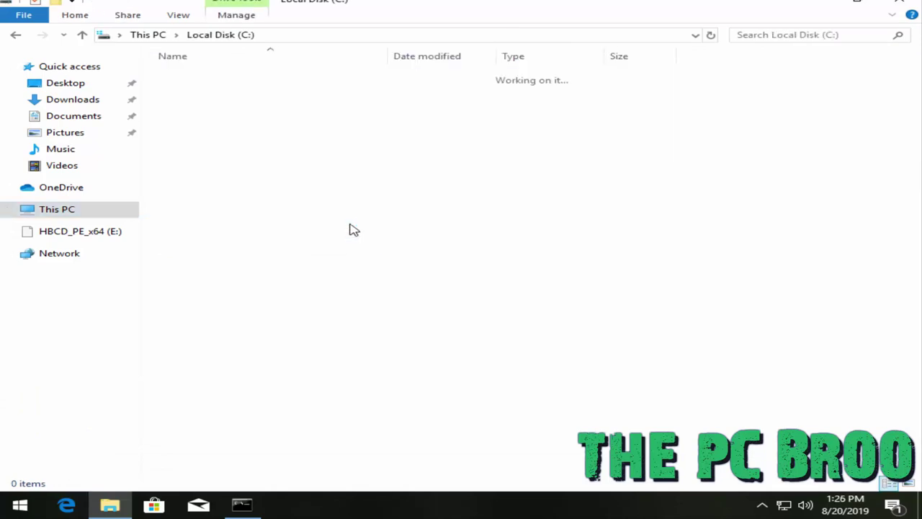
Open the SoftwareDistribution folder inside C:\Windows
left_click(216, 124)
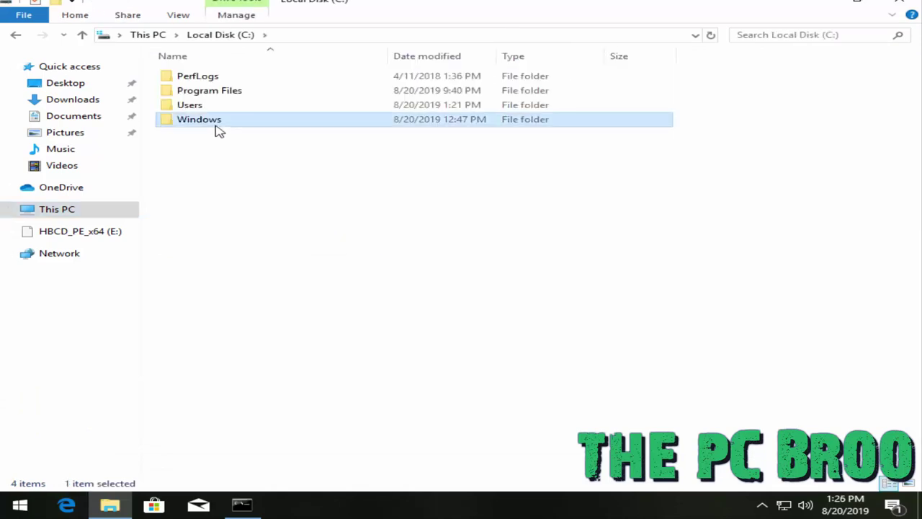
double_click(218, 130)
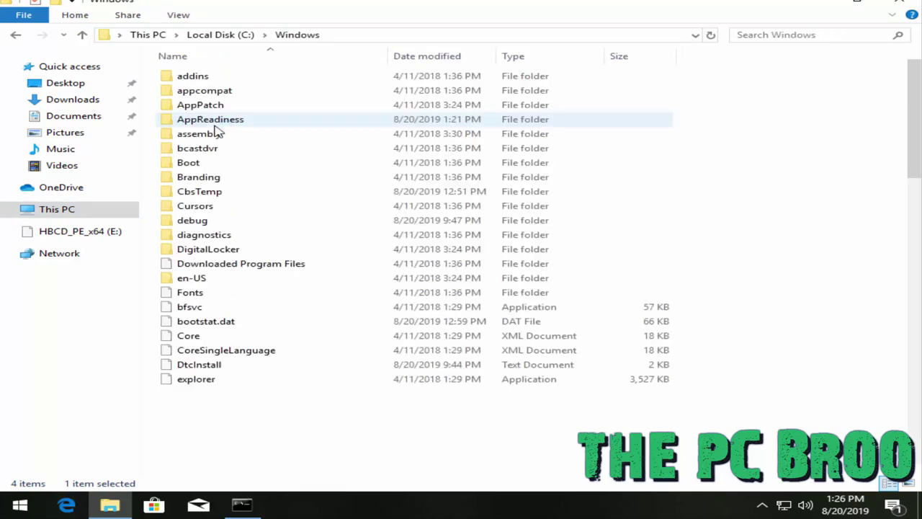
scroll(286, 229, "down", 1)
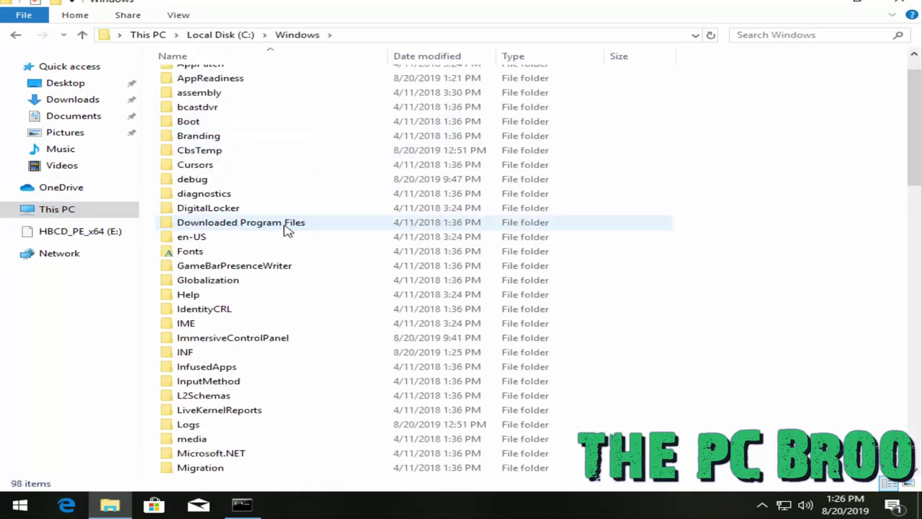
scroll(286, 229, "down", 2)
scroll(281, 227, "down", 4)
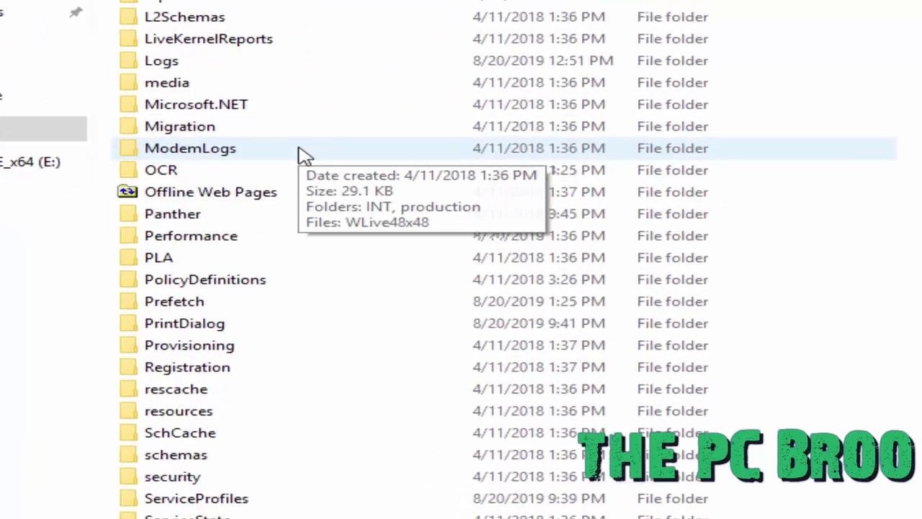
scroll(303, 153, "down", 7)
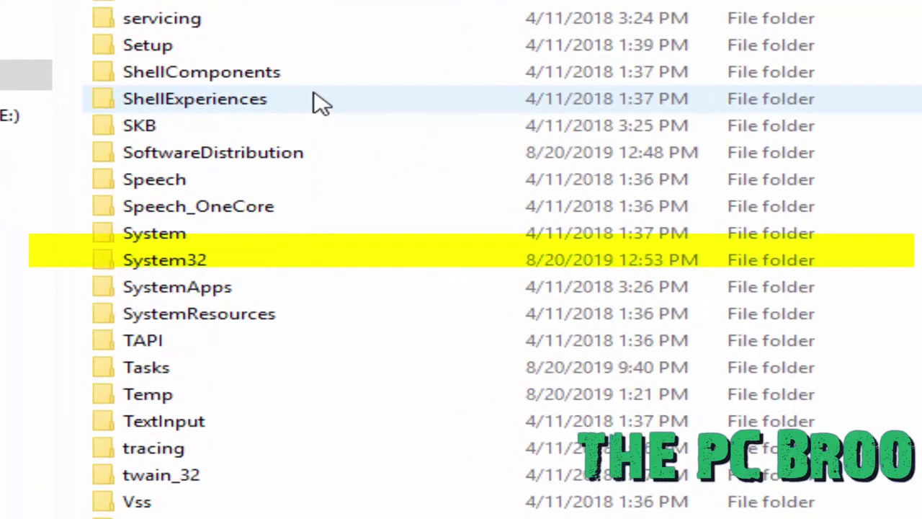
scroll(321, 103, "up", 2)
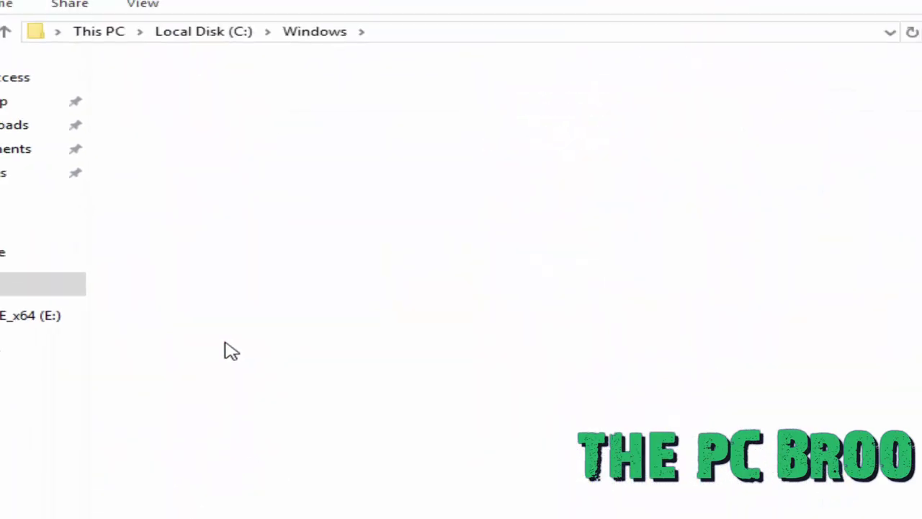
Try to delete all contents of the SoftwareDistribution folder, retrying once for the DataStore folder before cancelling
left_click_drag(499, 380, 99, 90)
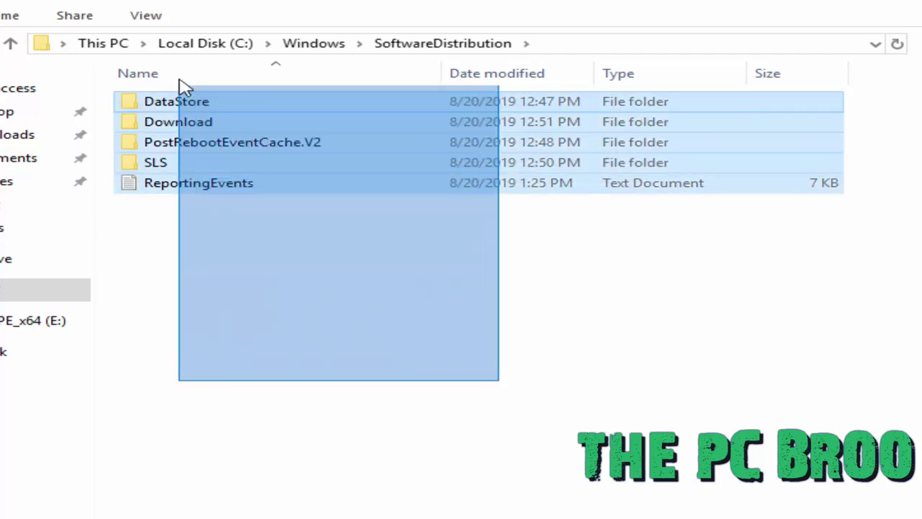
left_click_drag(134, 97, 135, 95)
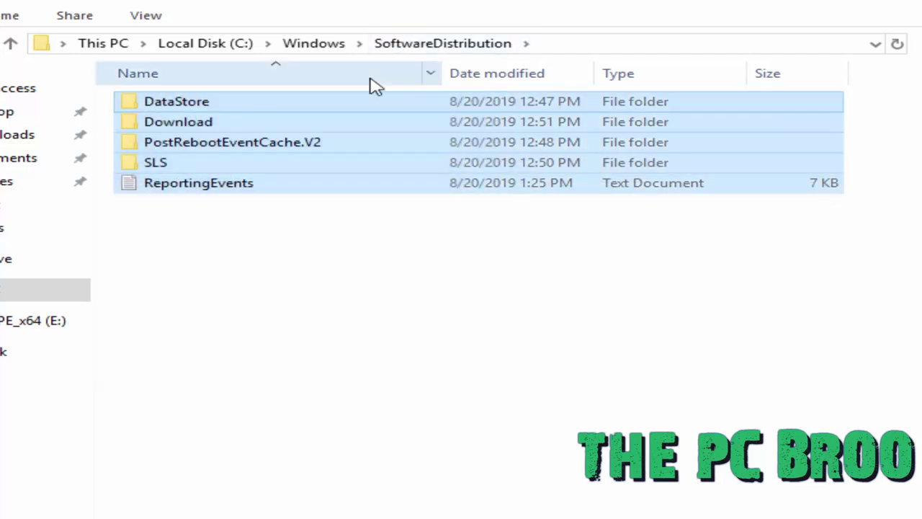
key("Delete")
key("Return")
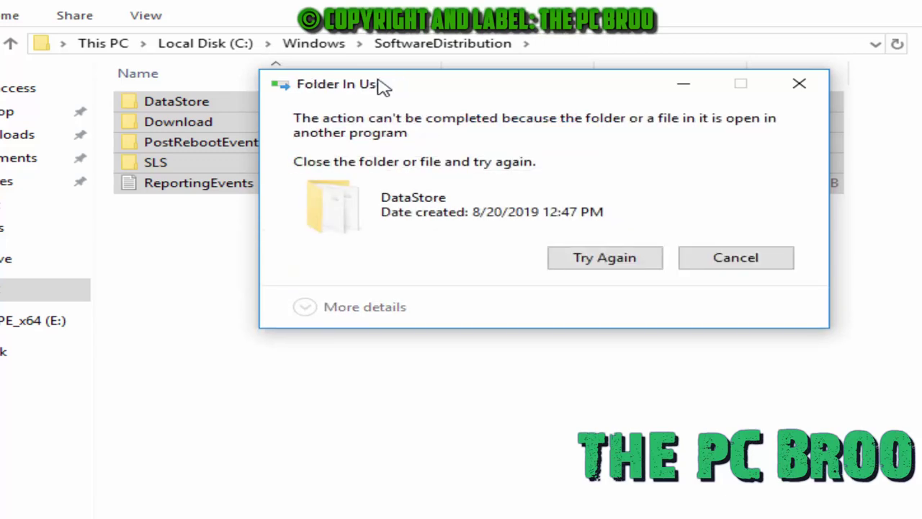
left_click(621, 264)
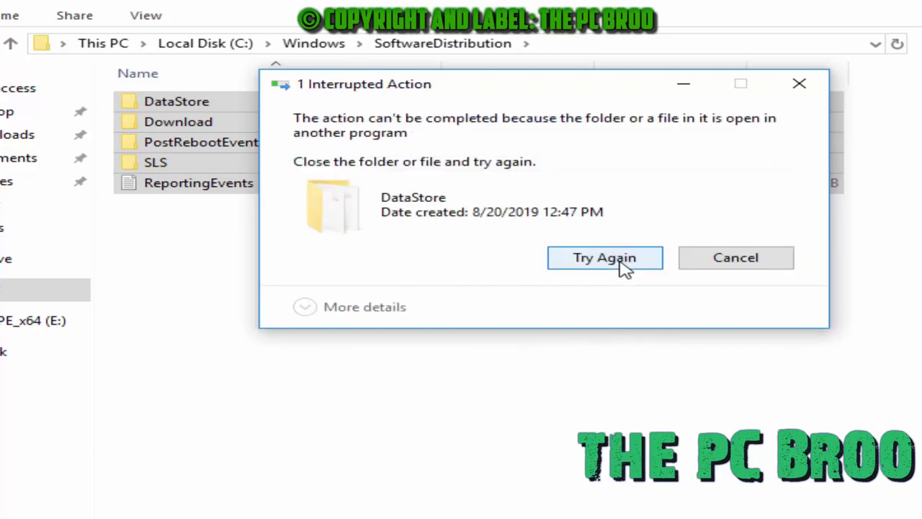
left_click(728, 258)
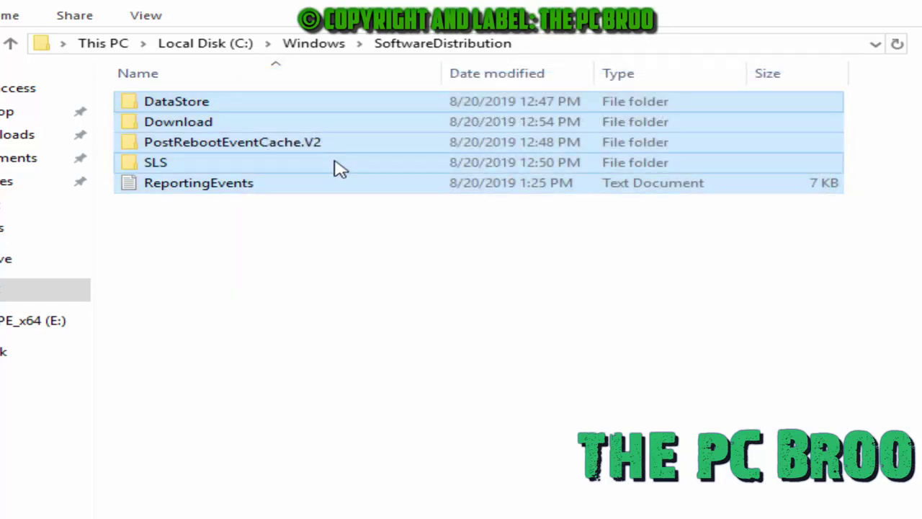
Delete the contents of the SoftwareDistribution folder, skipping the in-use DataStore folder and ReportingEvents file
left_click_drag(595, 259, 63, 78)
left_click_drag(188, 192, 173, 95)
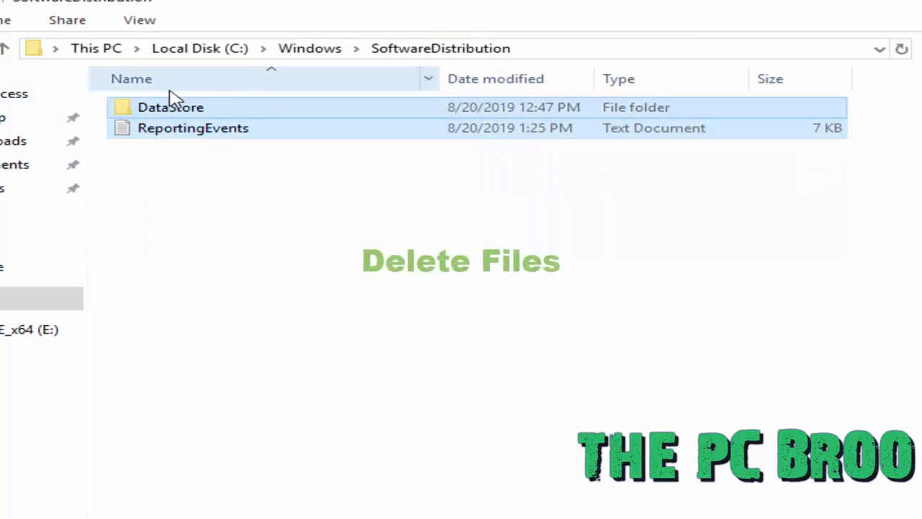
key("Delete")
key("Return")
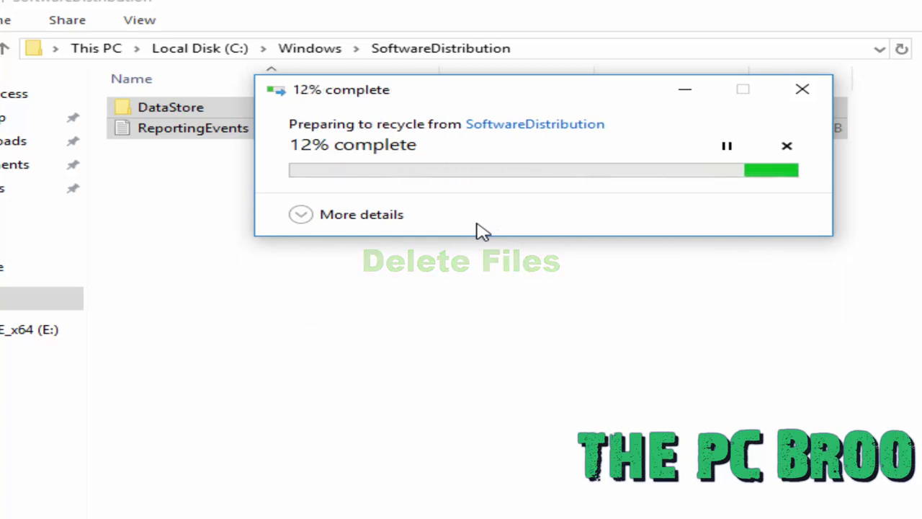
left_click(572, 297)
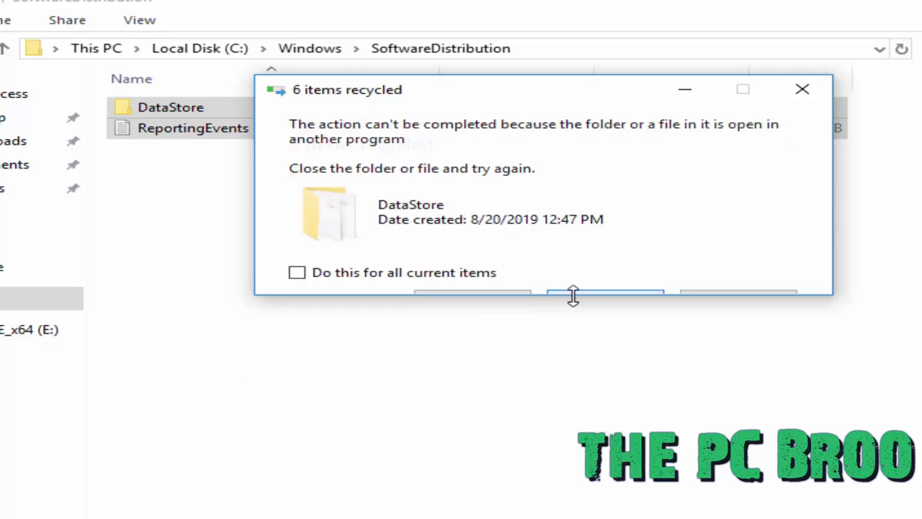
left_click(556, 278)
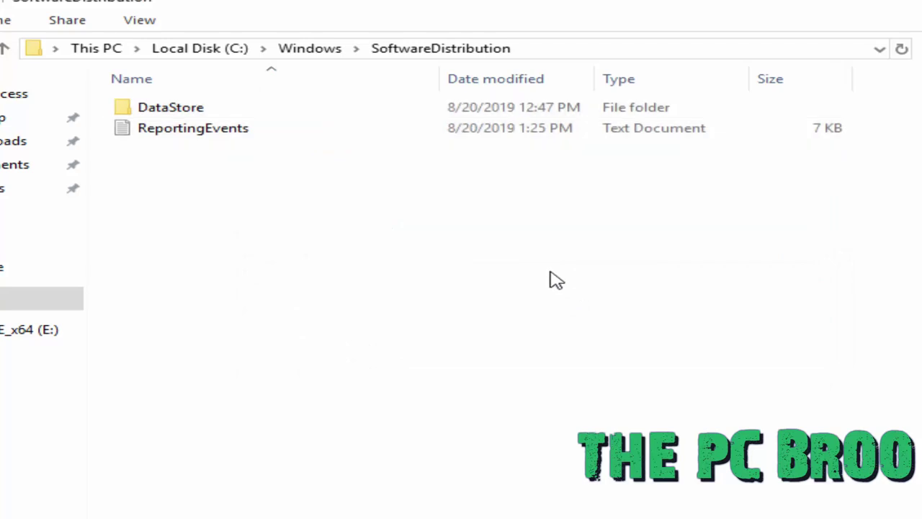
right_click(659, 284)
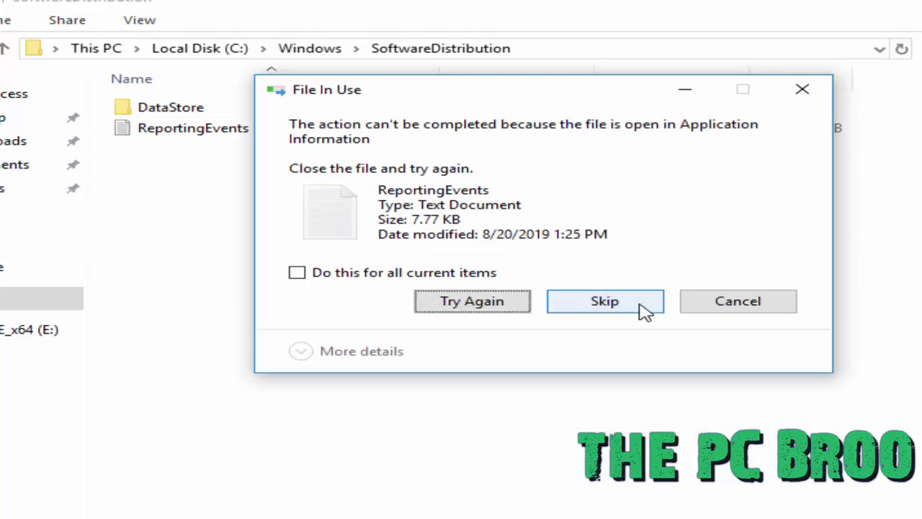
left_click(632, 314)
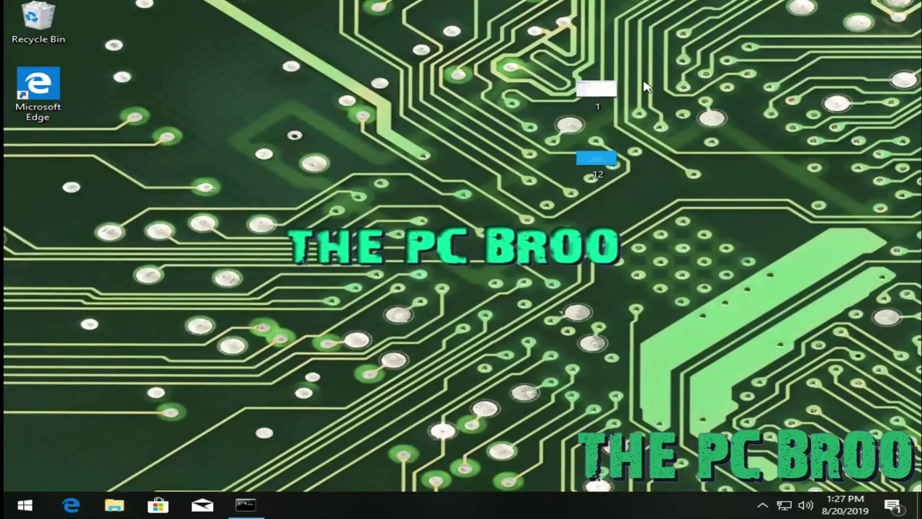
Empty the Recycle Bin, confirming the permanent deletion of its items
right_click(56, 16)
left_click(77, 41)
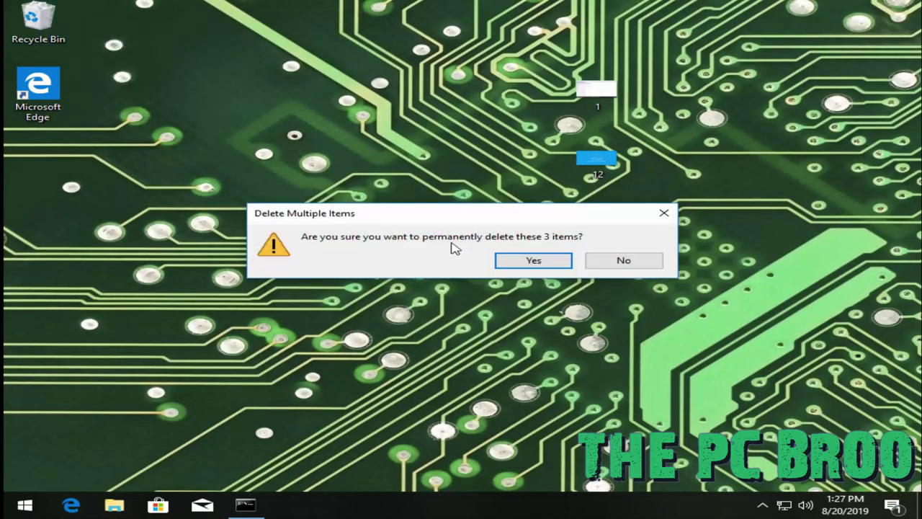
left_click(520, 261)
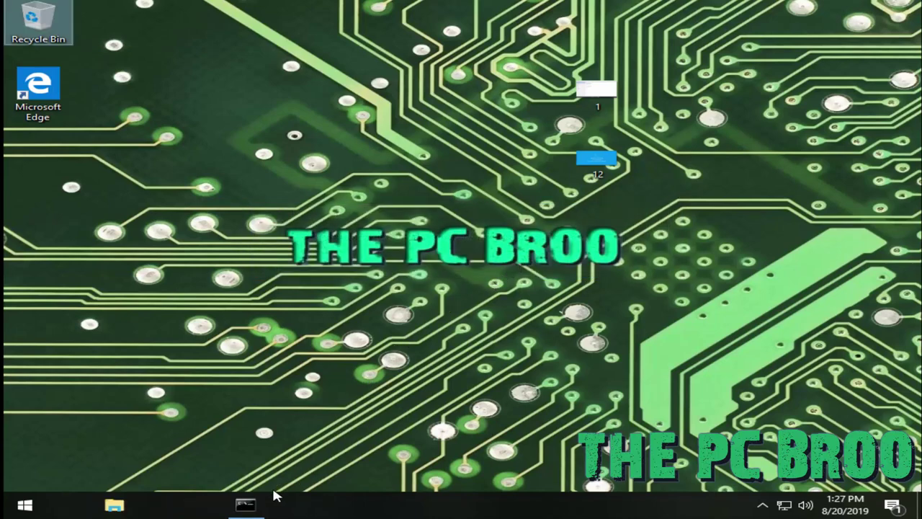
Bring the minimized Command Prompt back up and close its window
left_click(258, 508)
right_click(247, 503)
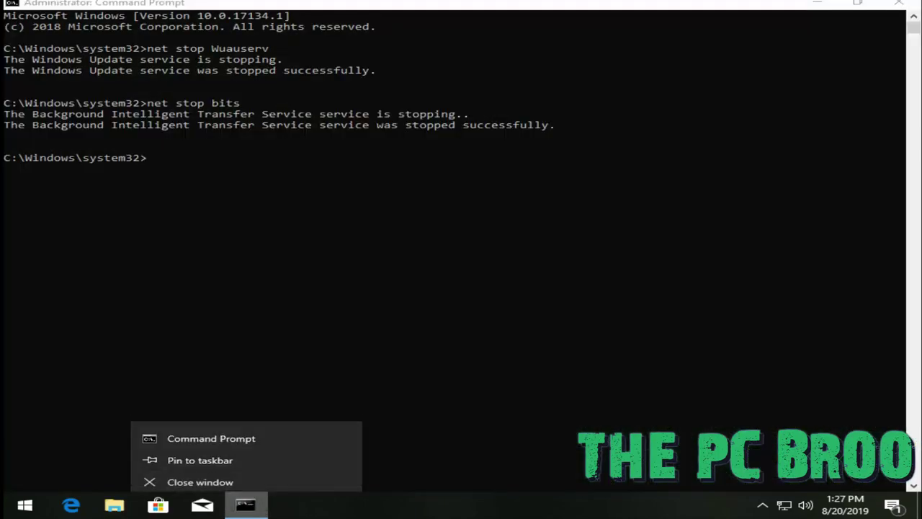
left_click(203, 238)
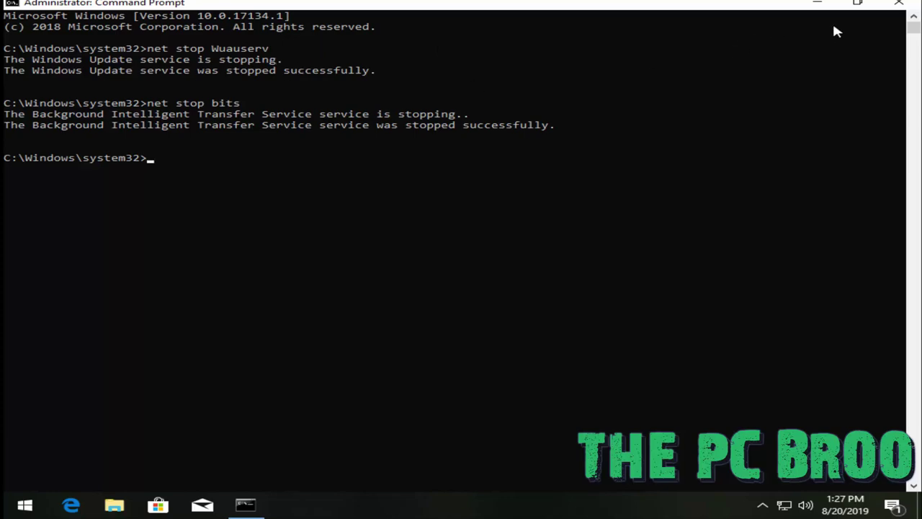
left_click(898, 4)
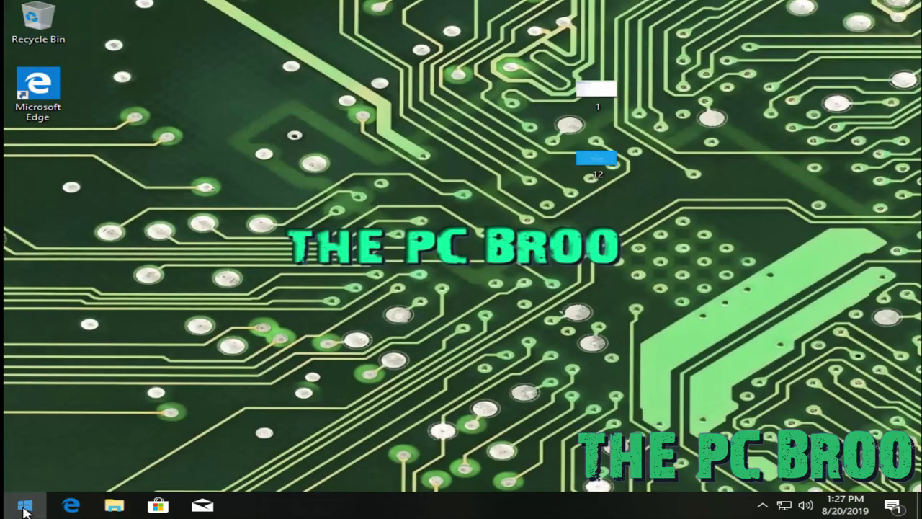
Search for "cmd" and run Command Prompt as administrator, approving the elevation request
left_click(26, 510)
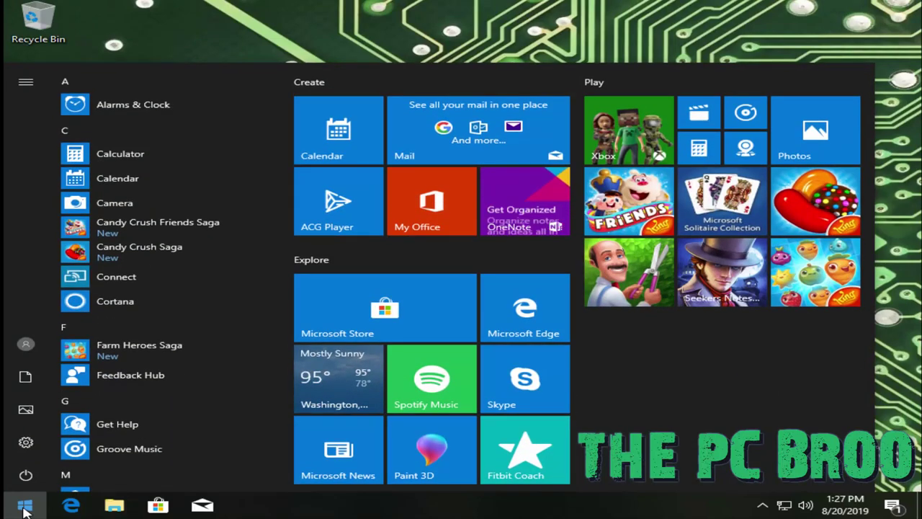
left_click(26, 510)
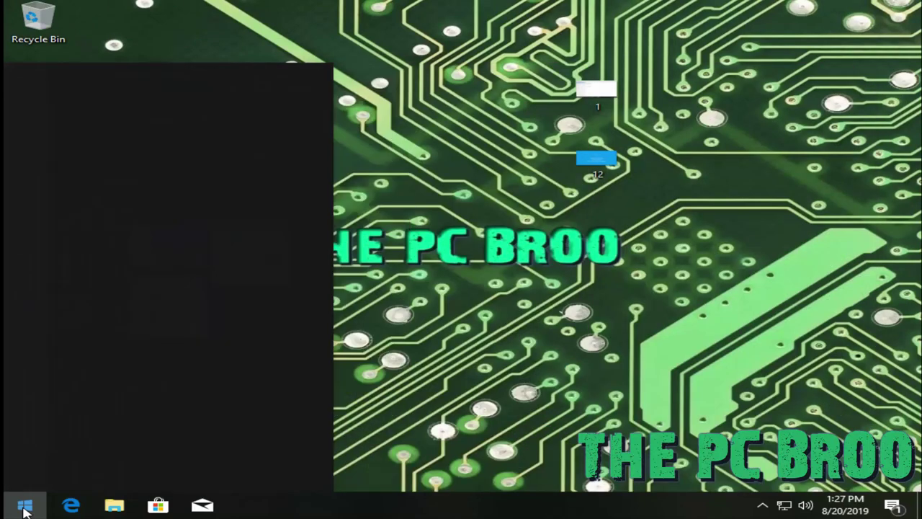
type("cmd")
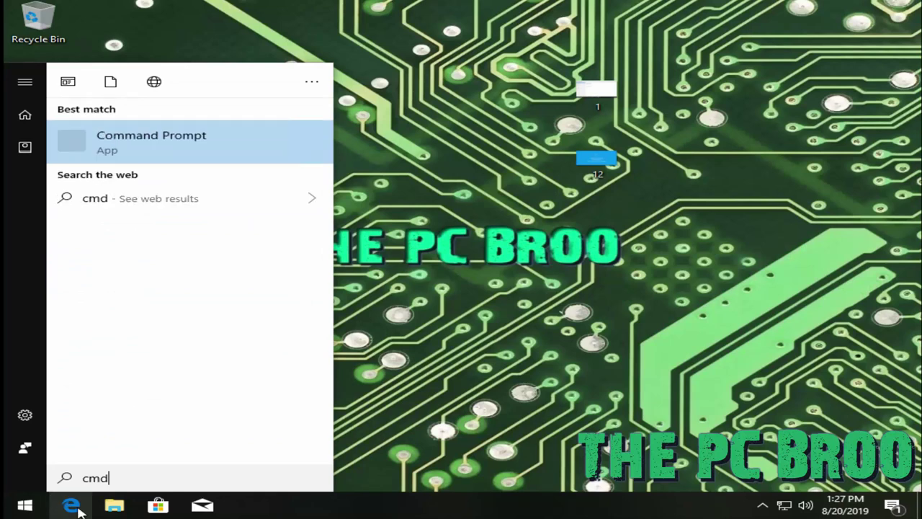
right_click(165, 140)
left_click(191, 151)
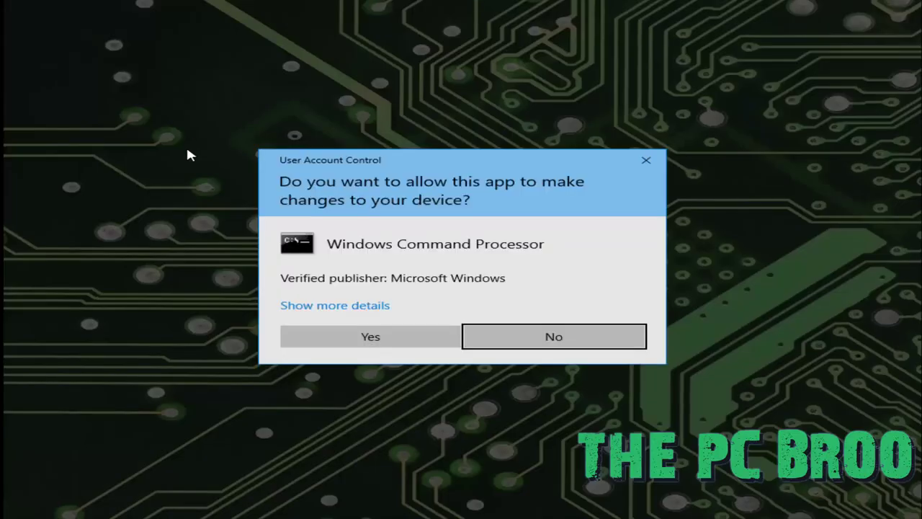
left_click(334, 341)
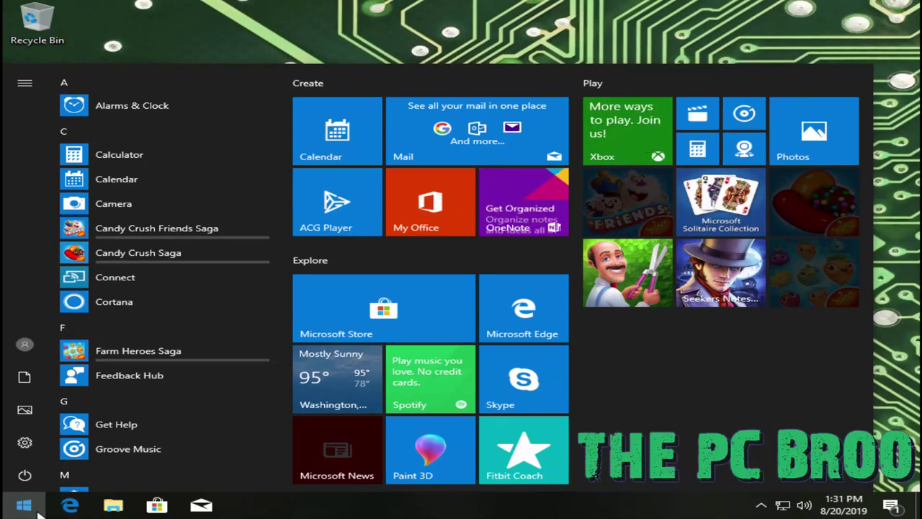
Search for "update" and open the Check for updates system settings
left_click(38, 510)
type("w")
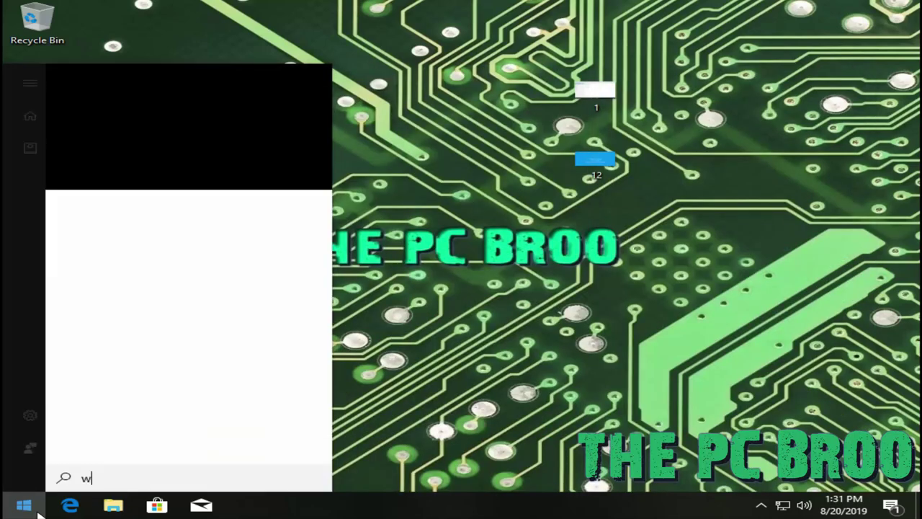
type("indows")
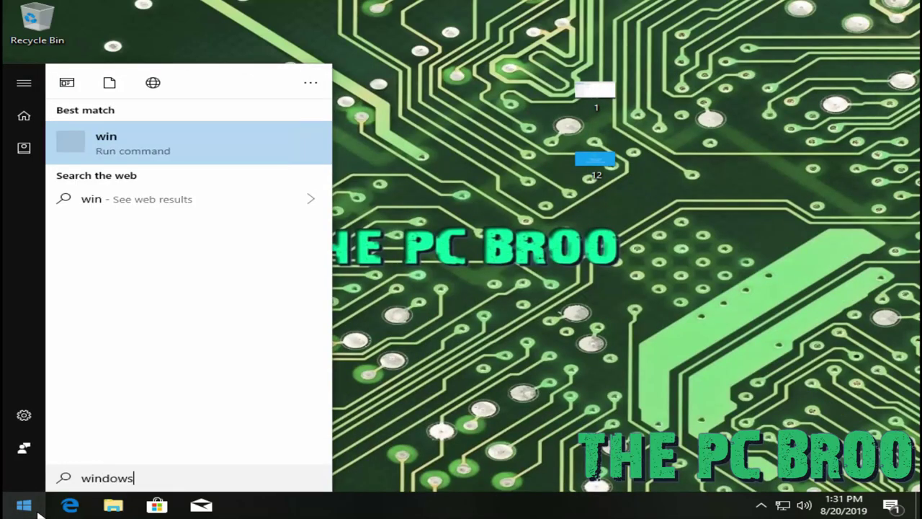
type(" u")
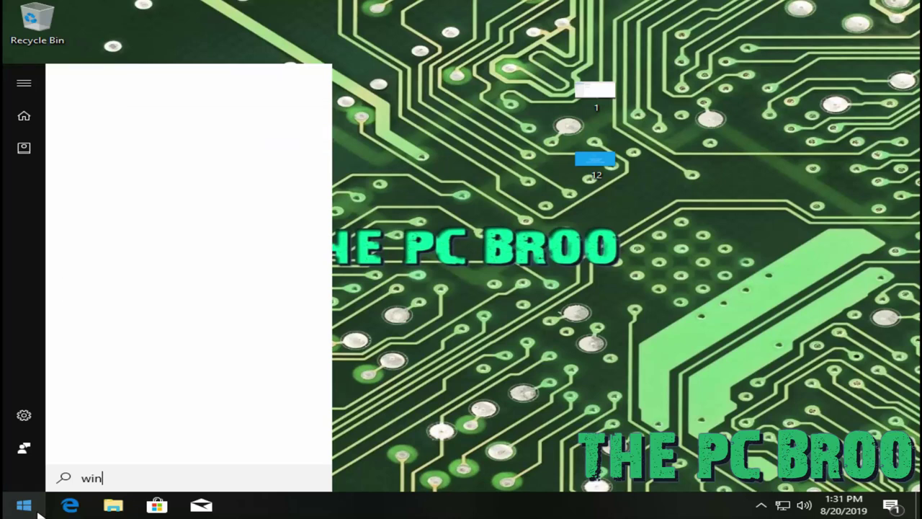
key("BackSpace")
key("BackSpace")
key("BackSpace")
type("up")
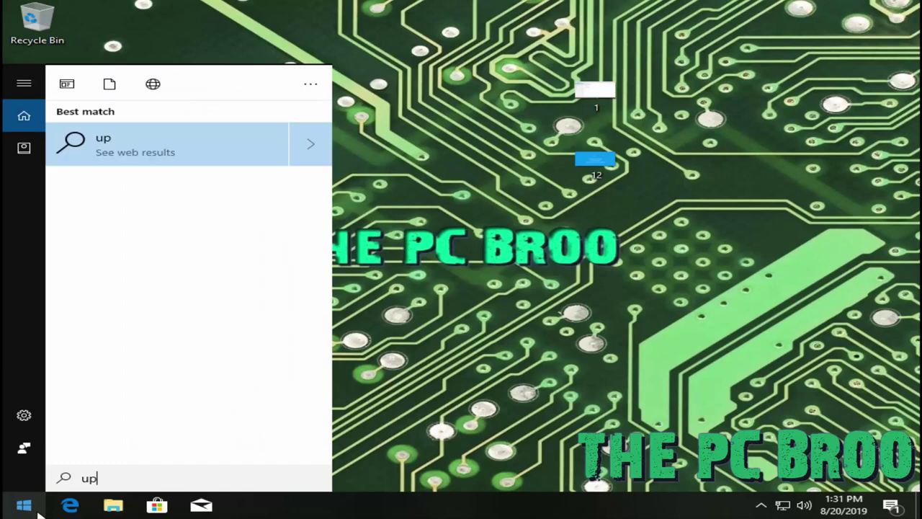
type("date")
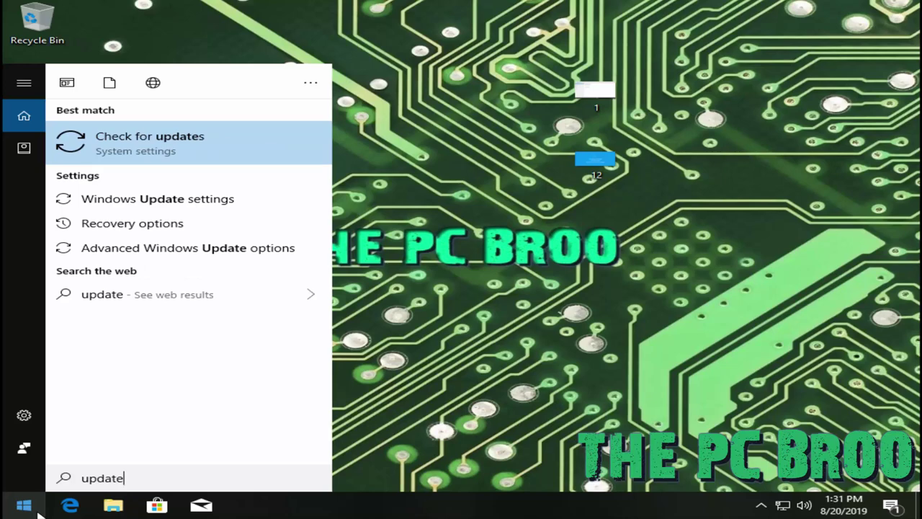
key("Return")
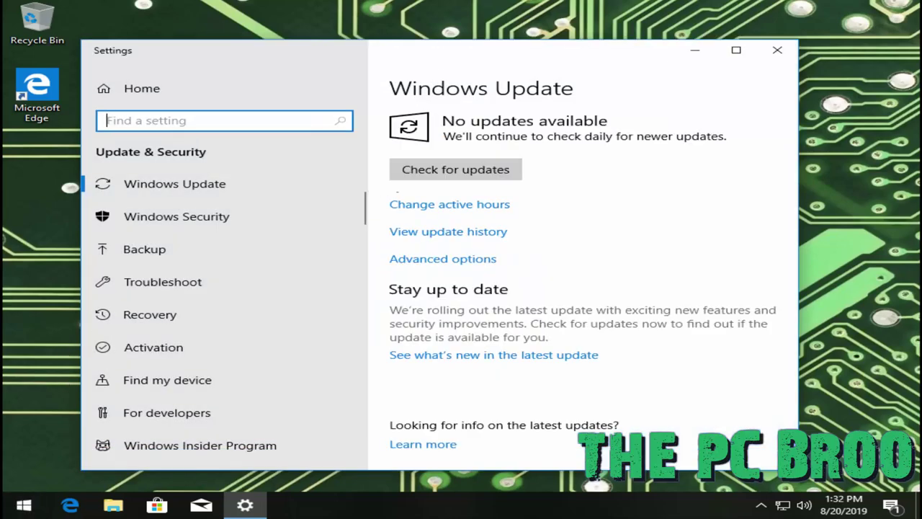
Start a check for Windows updates and maximize the Settings window
left_click(455, 175)
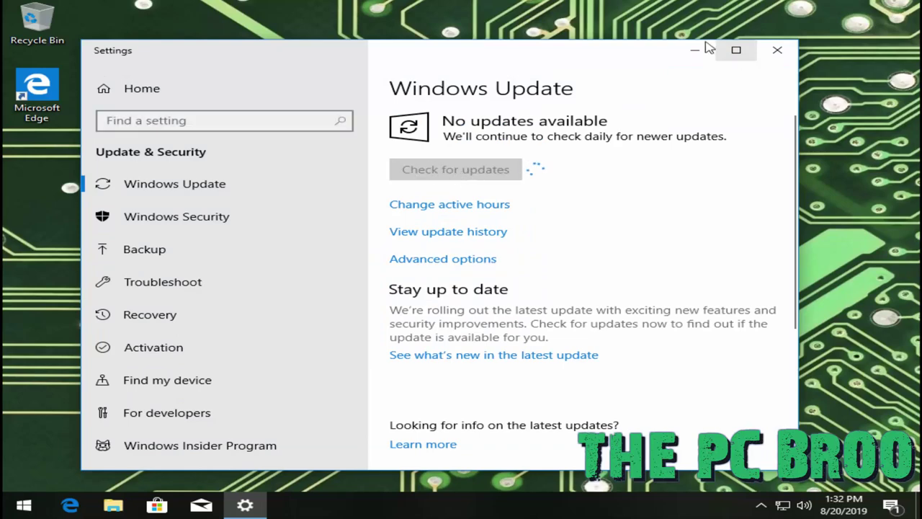
left_click(735, 49)
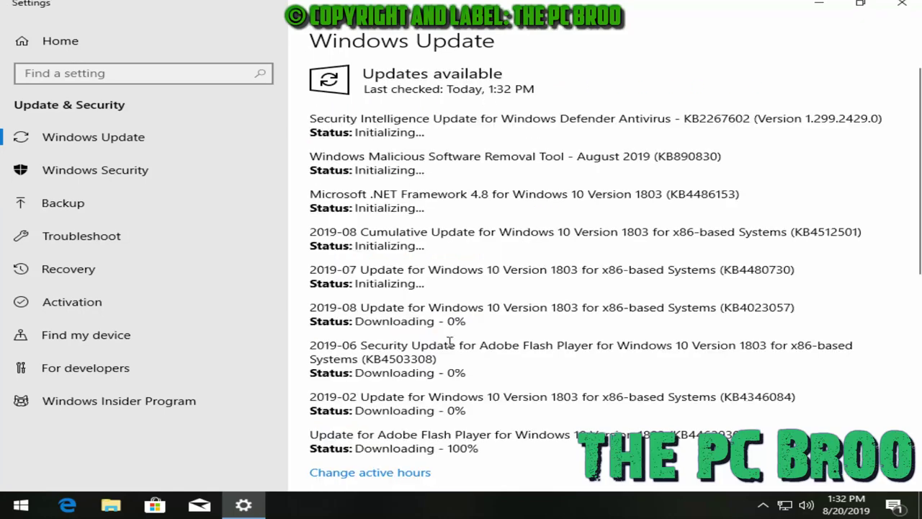
left_click_drag(478, 448, 381, 448)
left_click_drag(425, 132, 408, 150)
left_click_drag(480, 448, 354, 449)
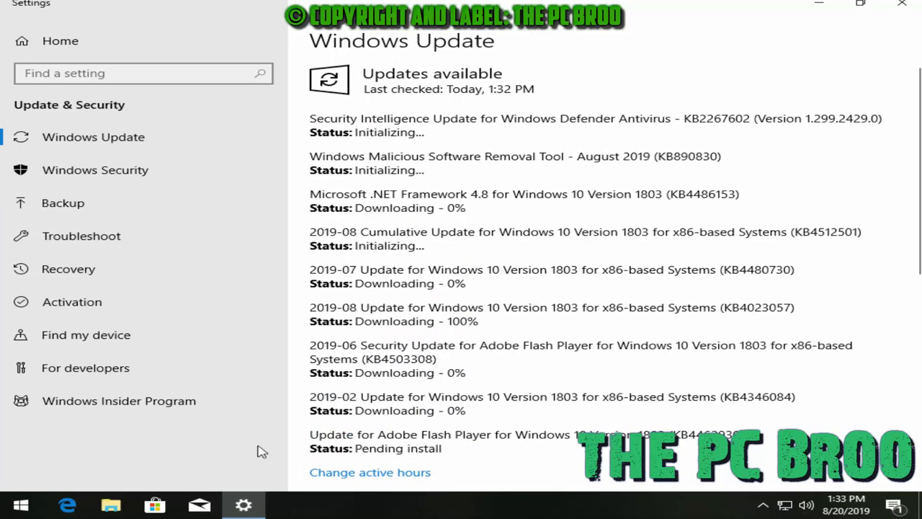